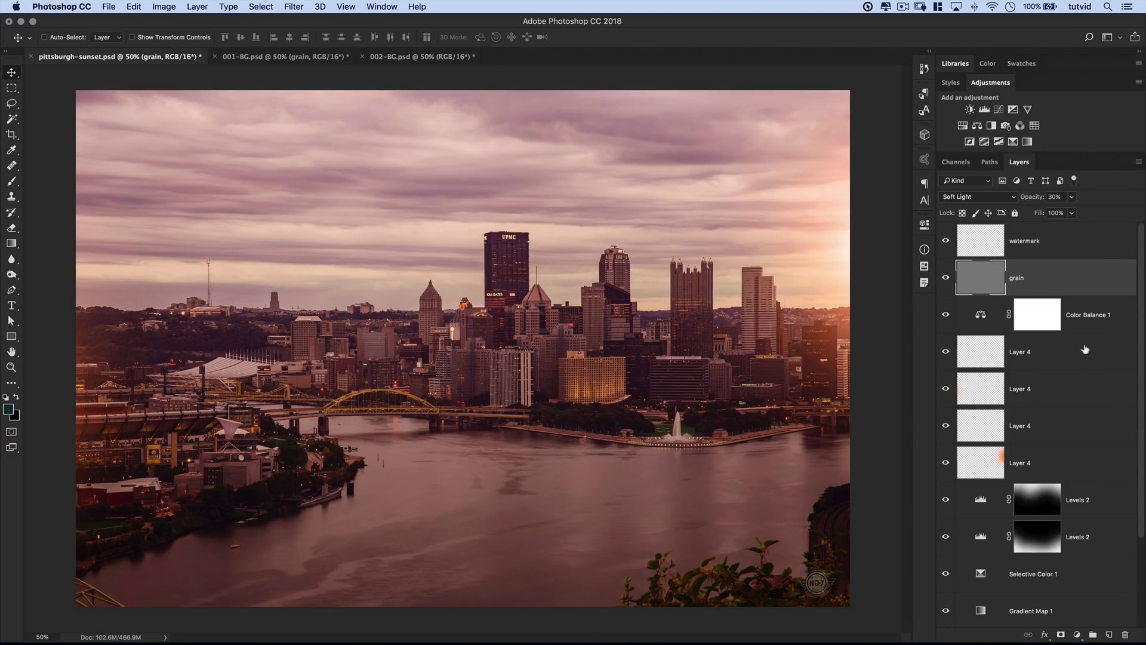
Review the layer stack and compare the 001-BG and 002-BG documents, ending on 001-BG.
scroll(1075, 358, "down", 5)
scroll(1039, 373, "up", 5)
scroll(1042, 410, "down", 3)
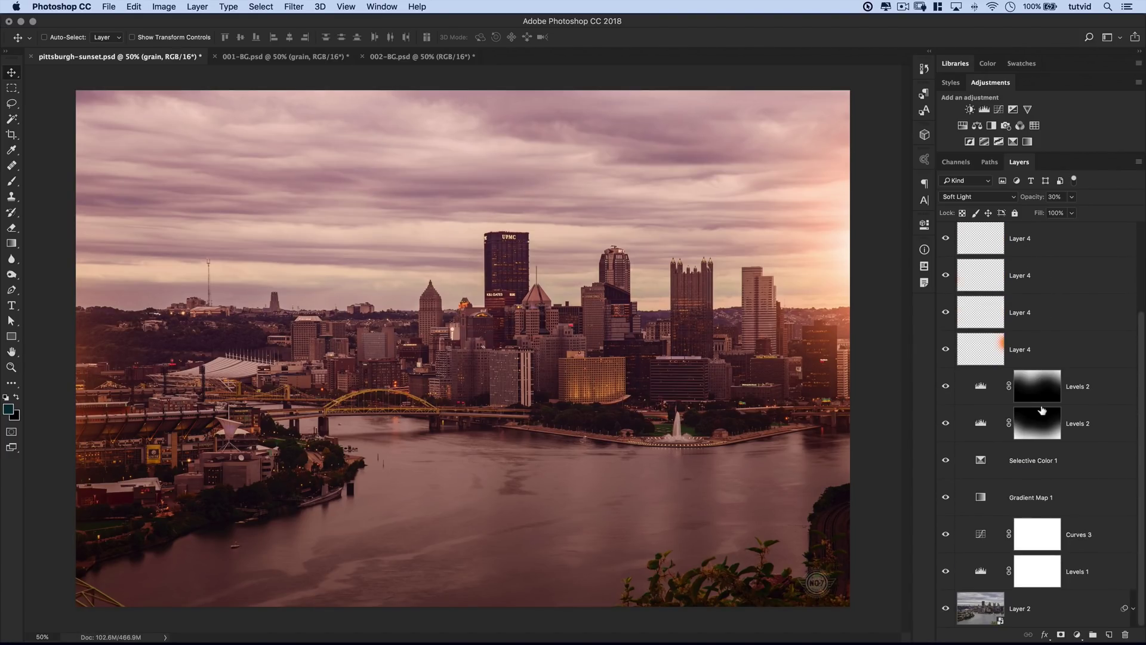
scroll(1009, 310, "up", 3)
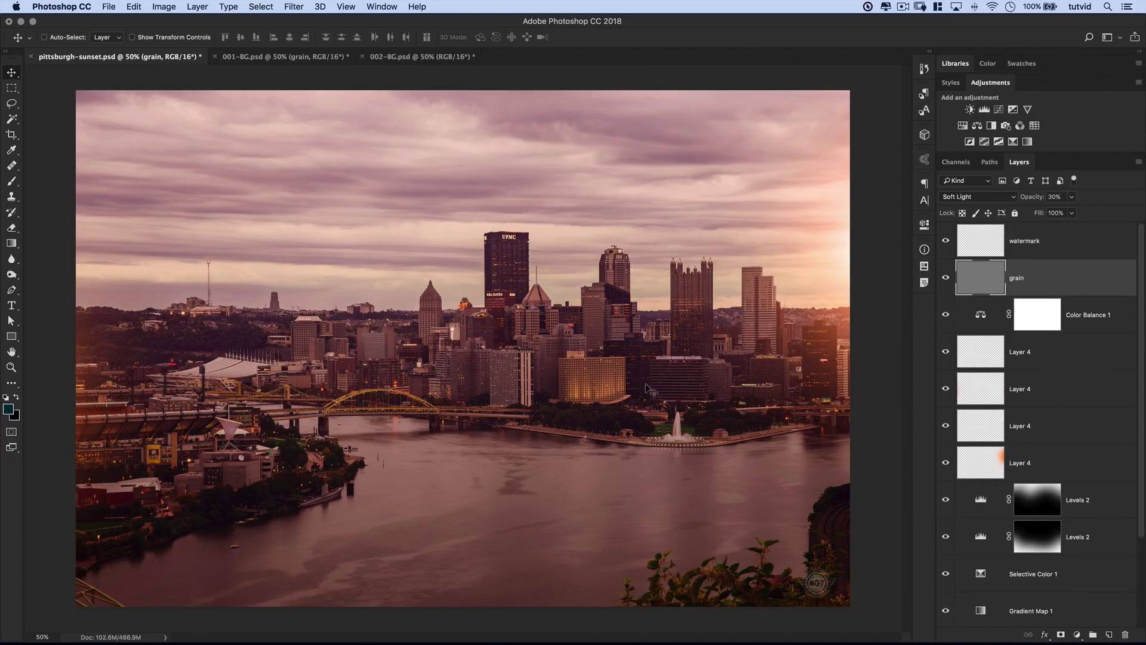
left_click(290, 62)
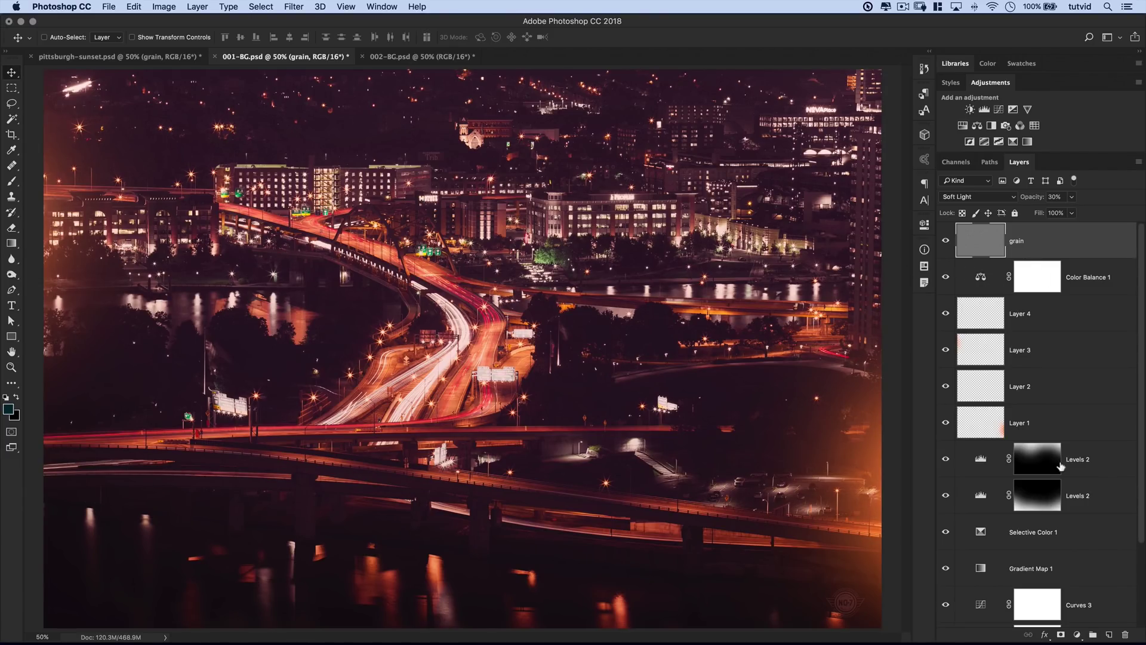
left_click(424, 58)
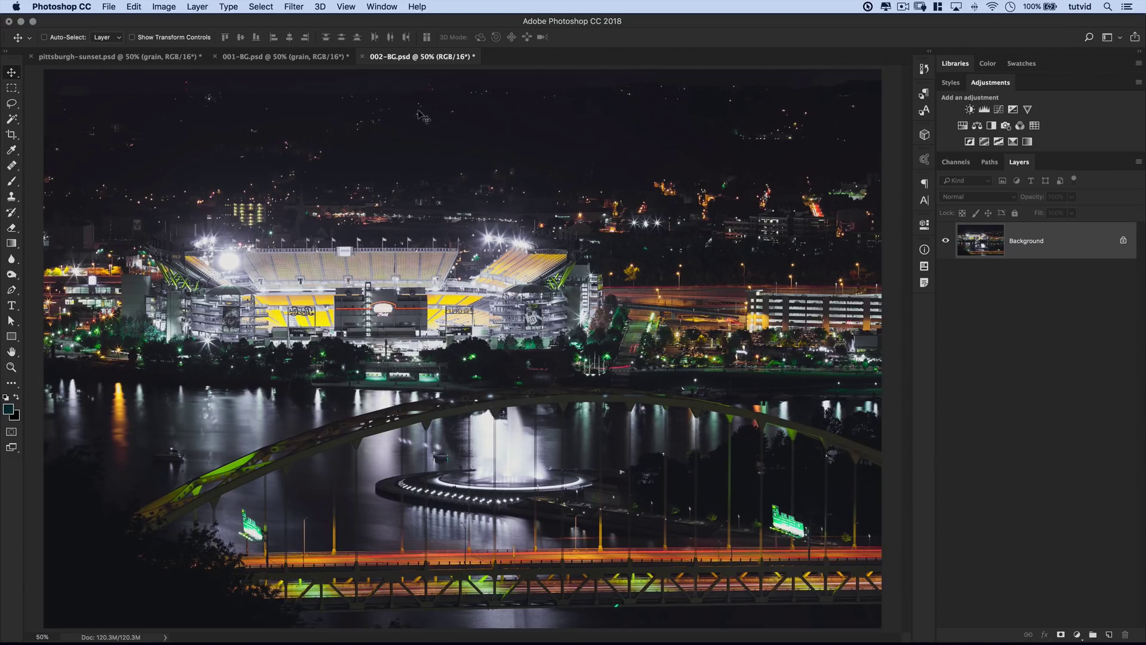
left_click(290, 56)
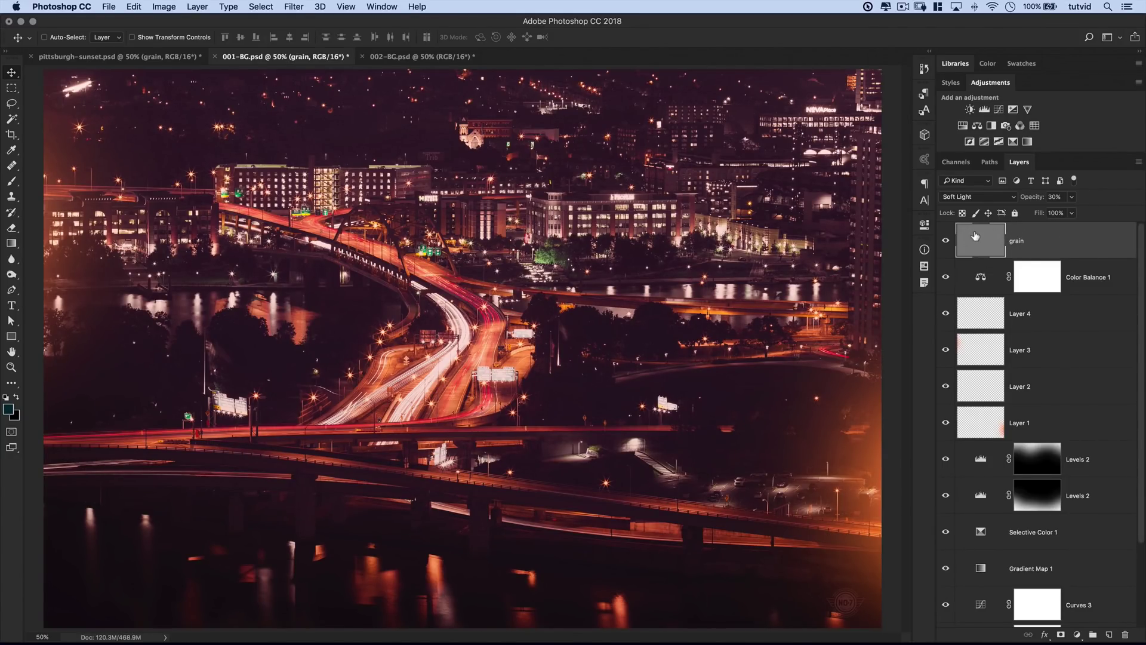
Copy the grain through Levels 1 layers from 001-BG and paste them into 002-BG.
scroll(1061, 291, "down", 3)
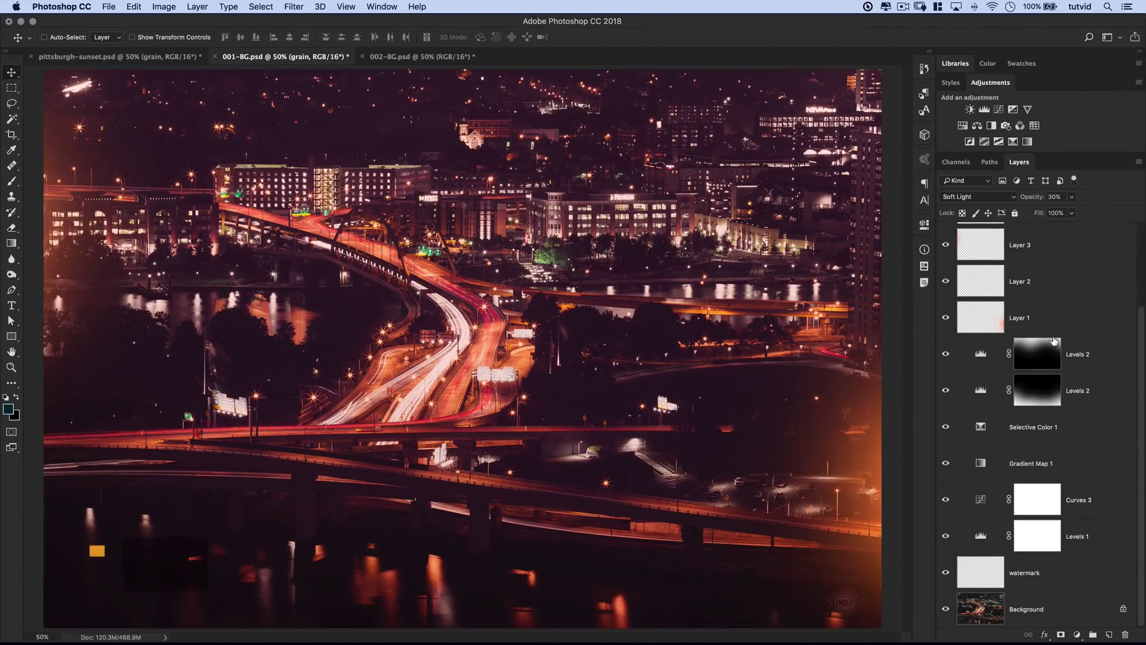
left_click(1098, 537, "shift")
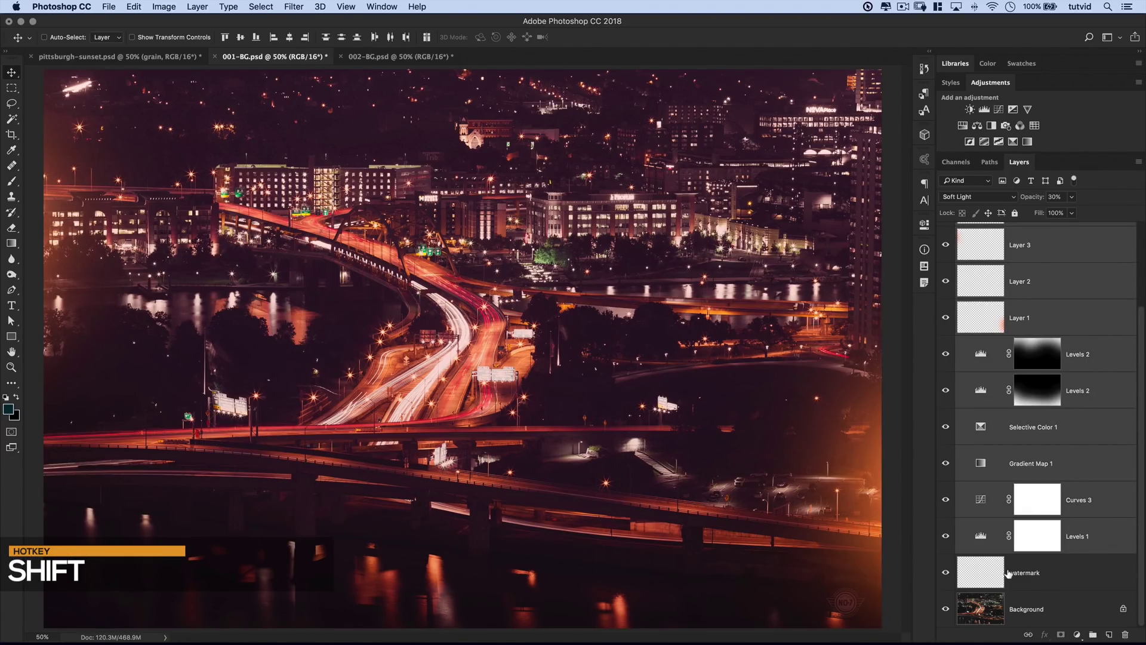
scroll(1016, 537, "up", 3)
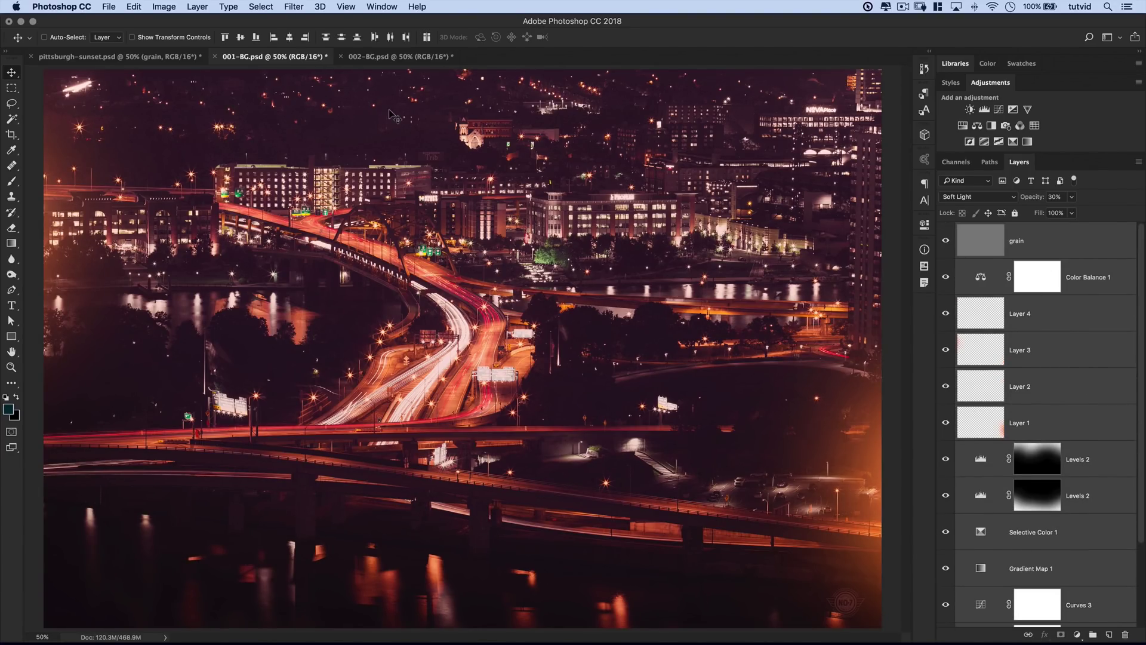
key("super+c")
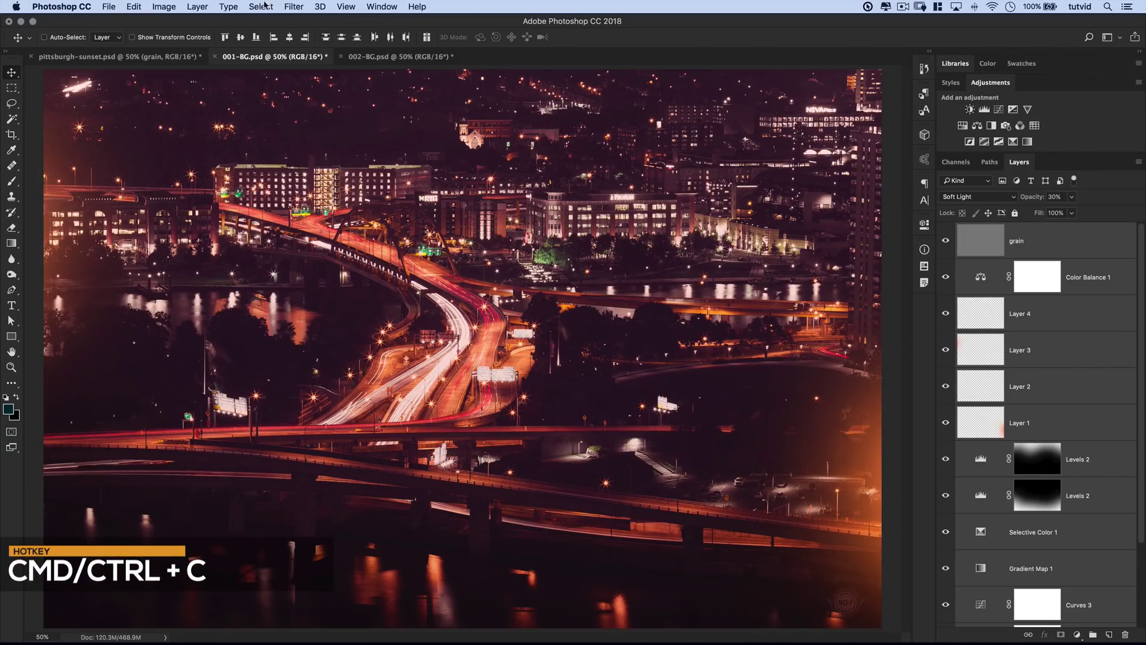
left_click(382, 57)
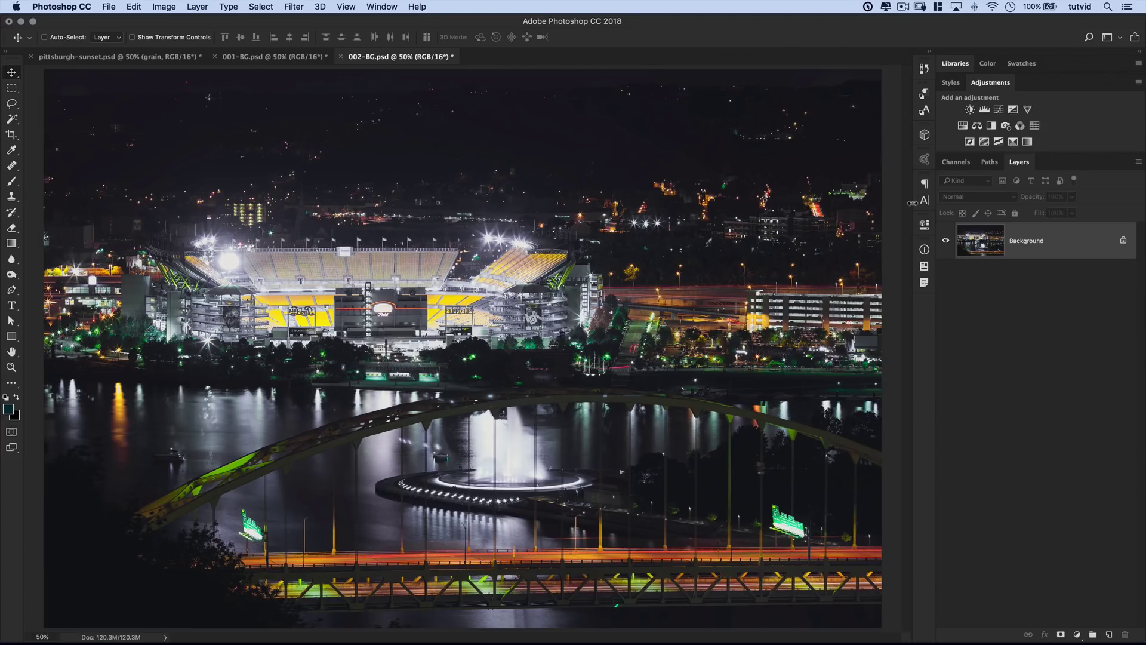
key("super+v")
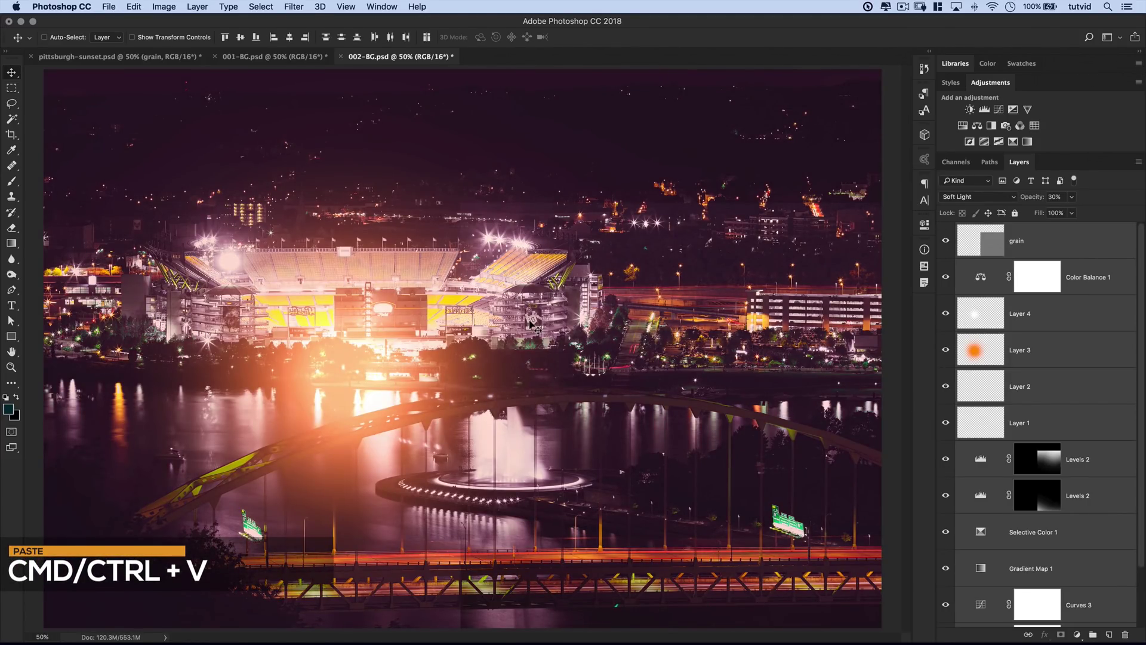
key("super+minus")
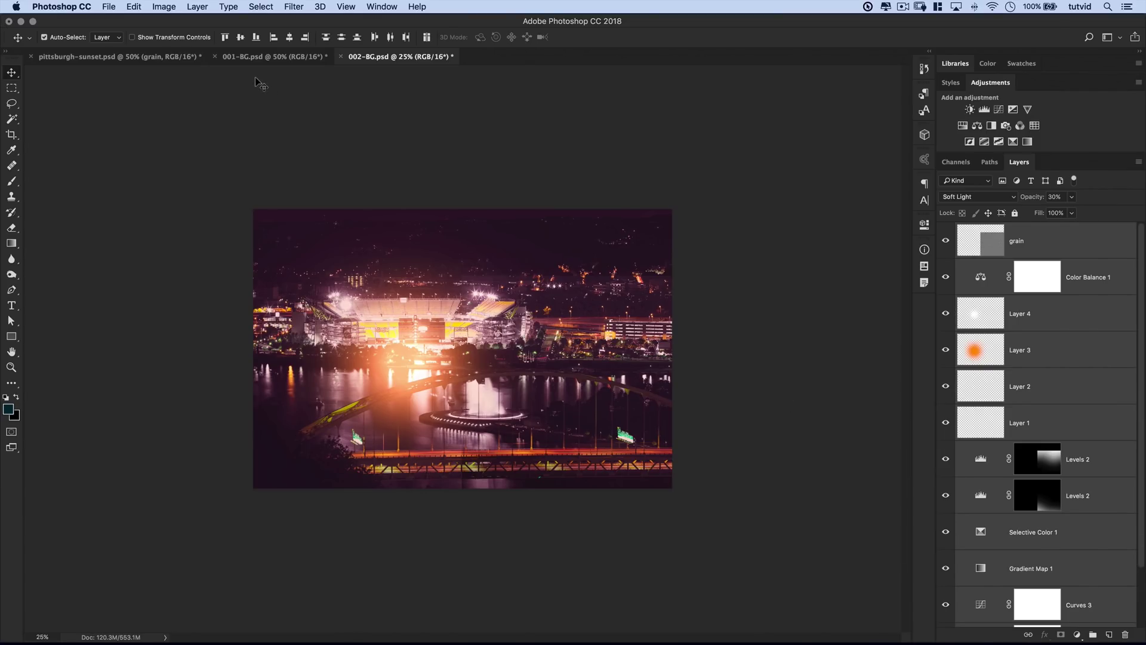
Cancel the transform and undo the paste so 002-BG has only its Background layer.
key("super+t")
key("super+minus")
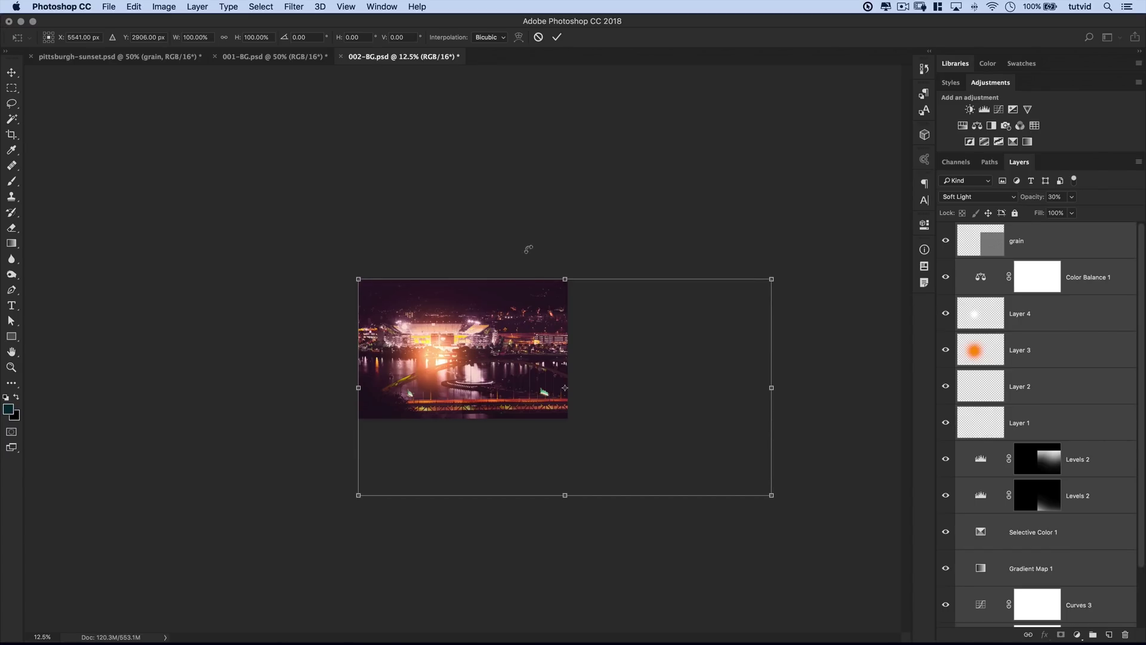
left_click(538, 38)
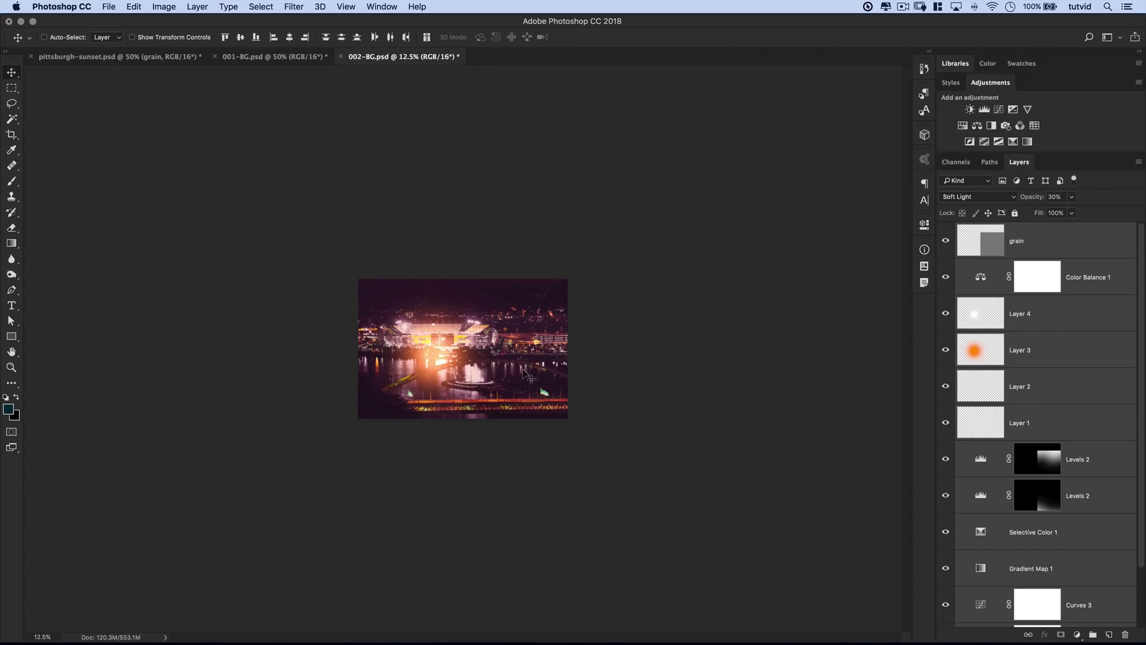
key("super")
left_click(133, 8)
left_click(153, 39)
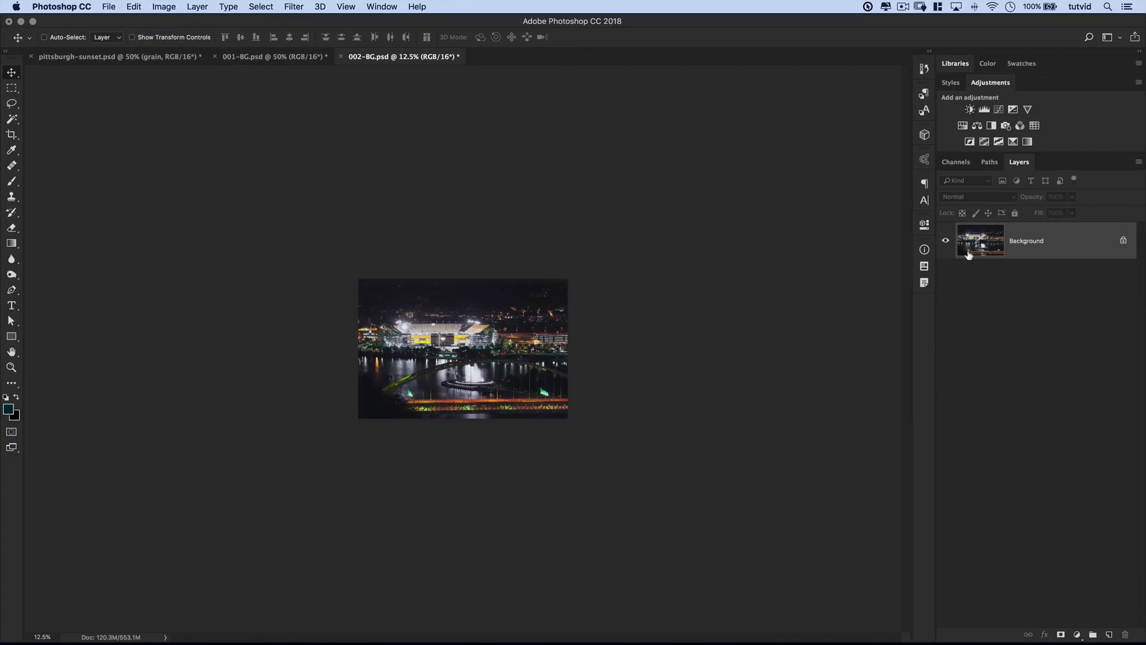
key("super+equal")
key("super+equal")
key("super+equal")
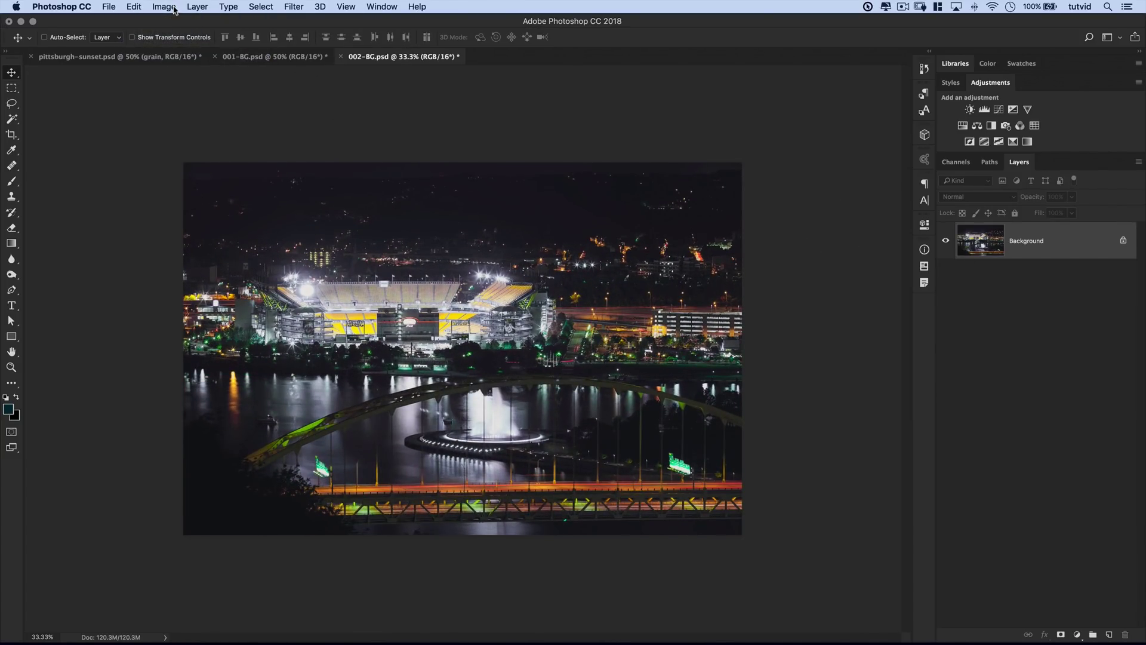
Paste the grading layers into 002-BG with Paste in Place at their original positions.
left_click(143, 7)
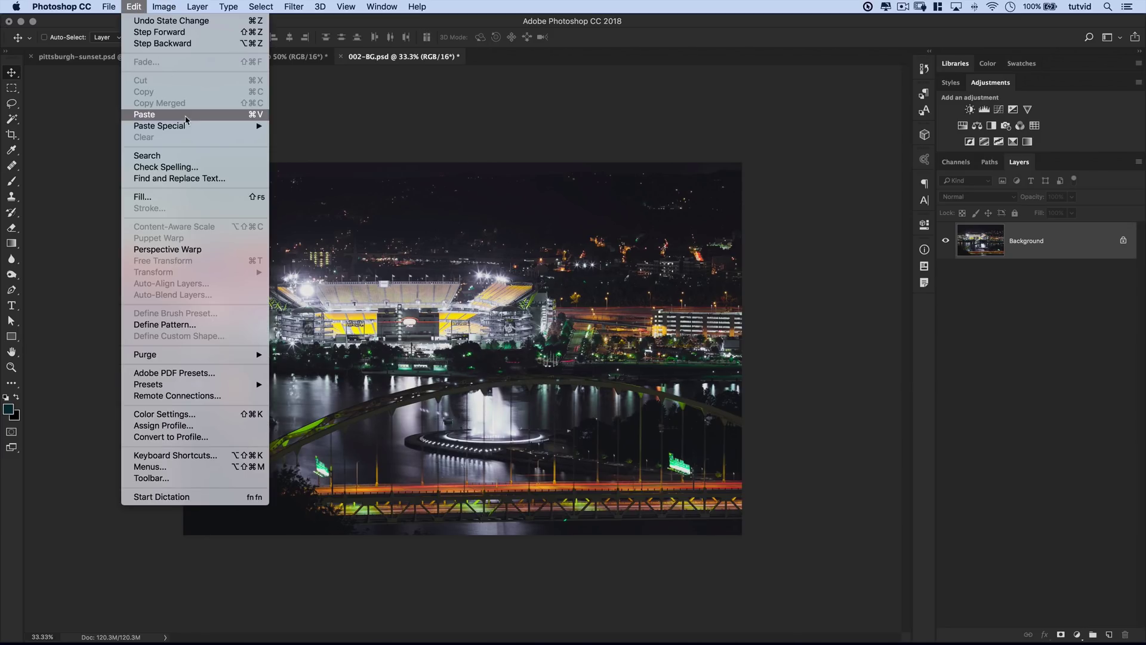
mouse_move(172, 128)
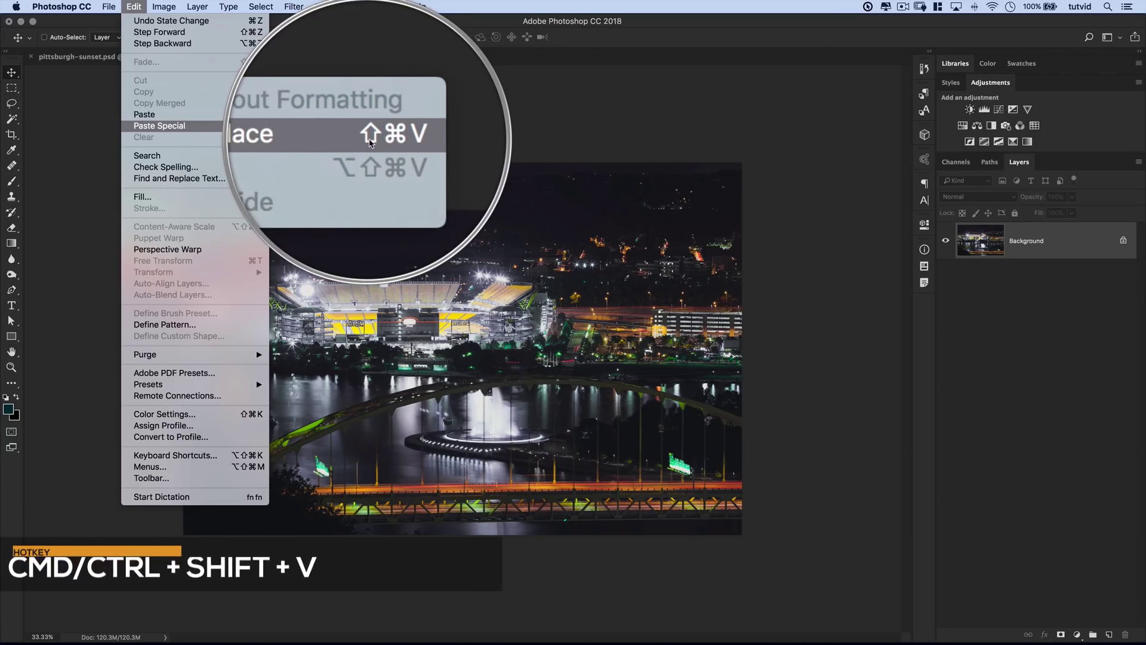
left_click(499, 140)
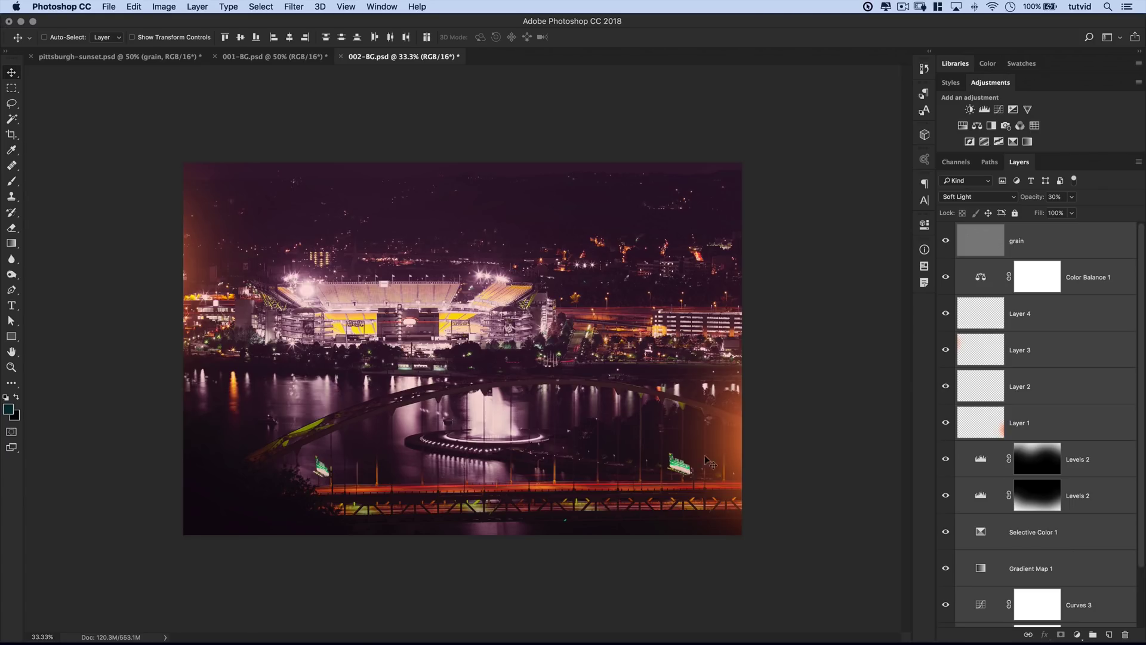
Compare the 001-BG highway and 002-BG stadium documents, ending back on 001-BG.
left_click(297, 59)
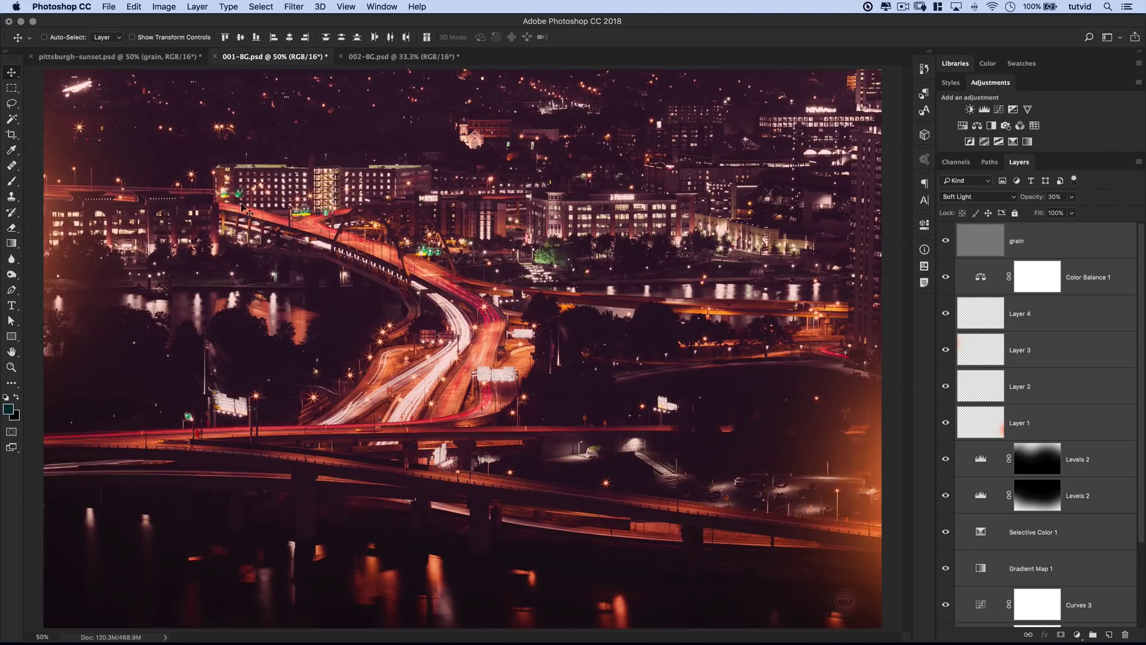
key("super+minus")
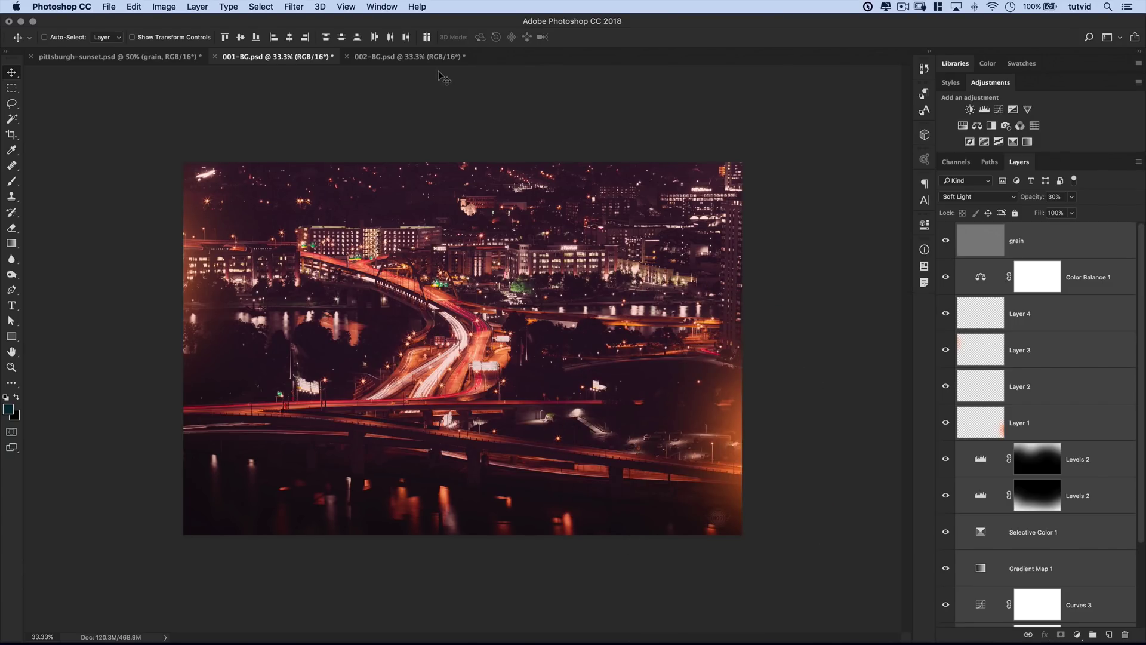
left_click(424, 56)
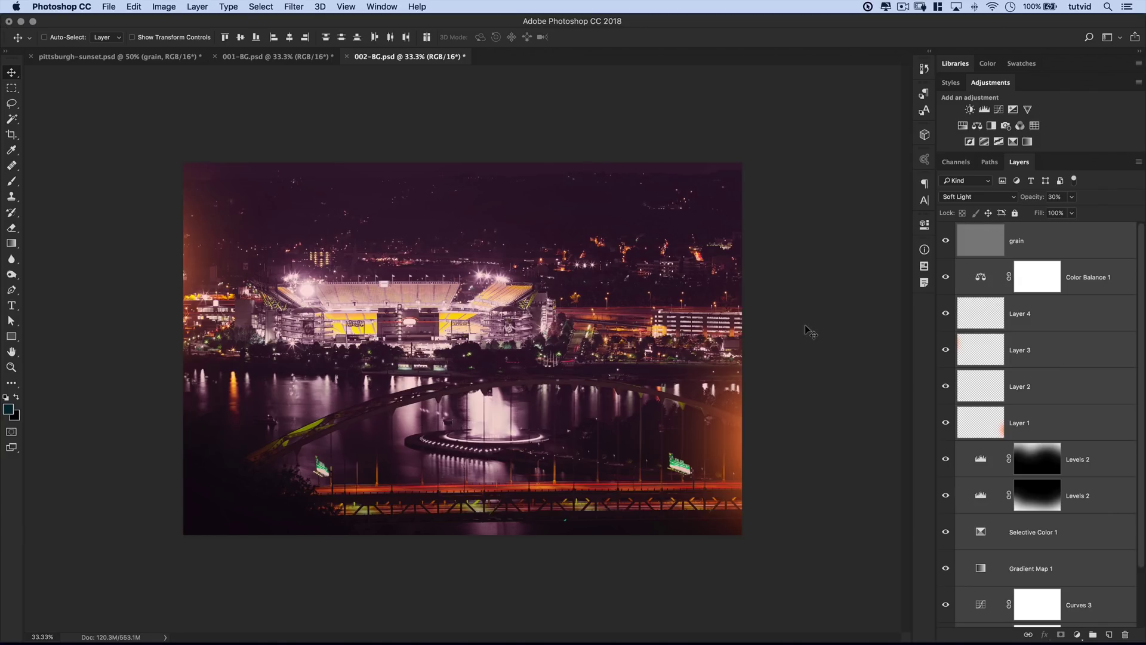
left_click(1055, 244)
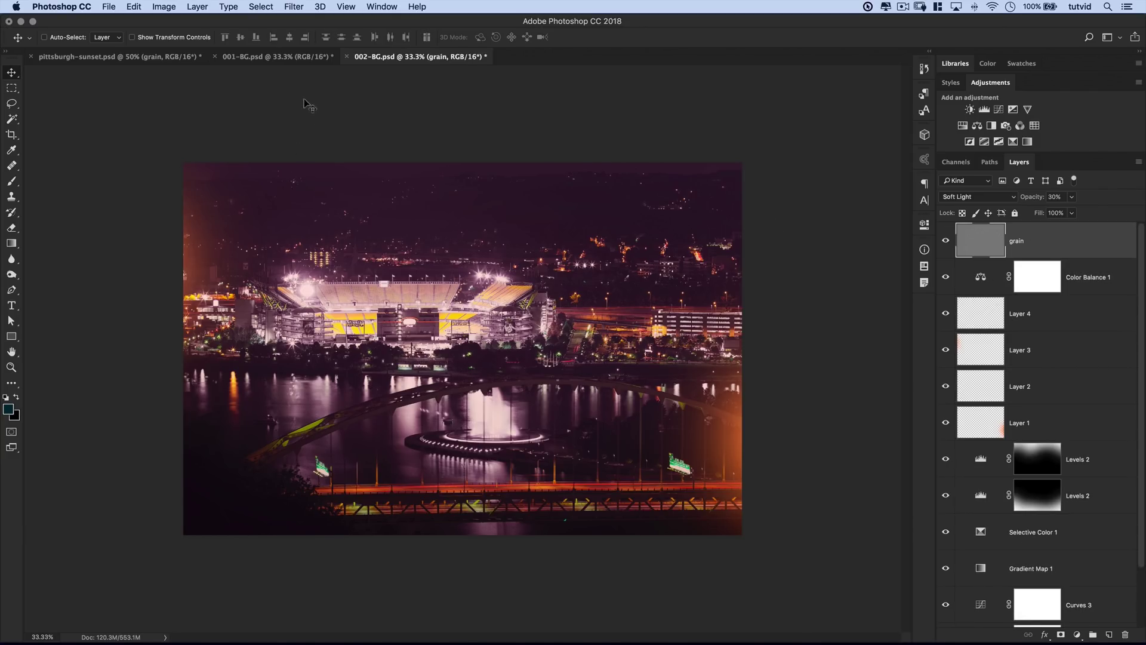
left_click(289, 58)
scroll(1058, 436, "down", 3)
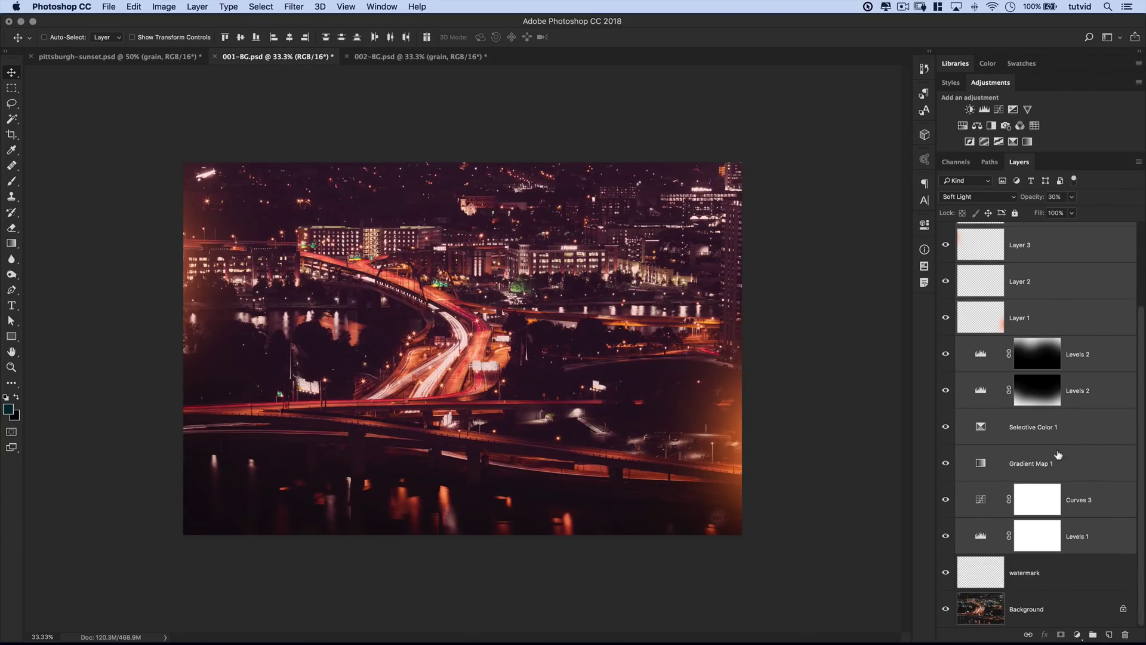
Copy the 25% NO-7 watermark layer into 002-BG, pasted in place at bottom-right.
left_click(1050, 580)
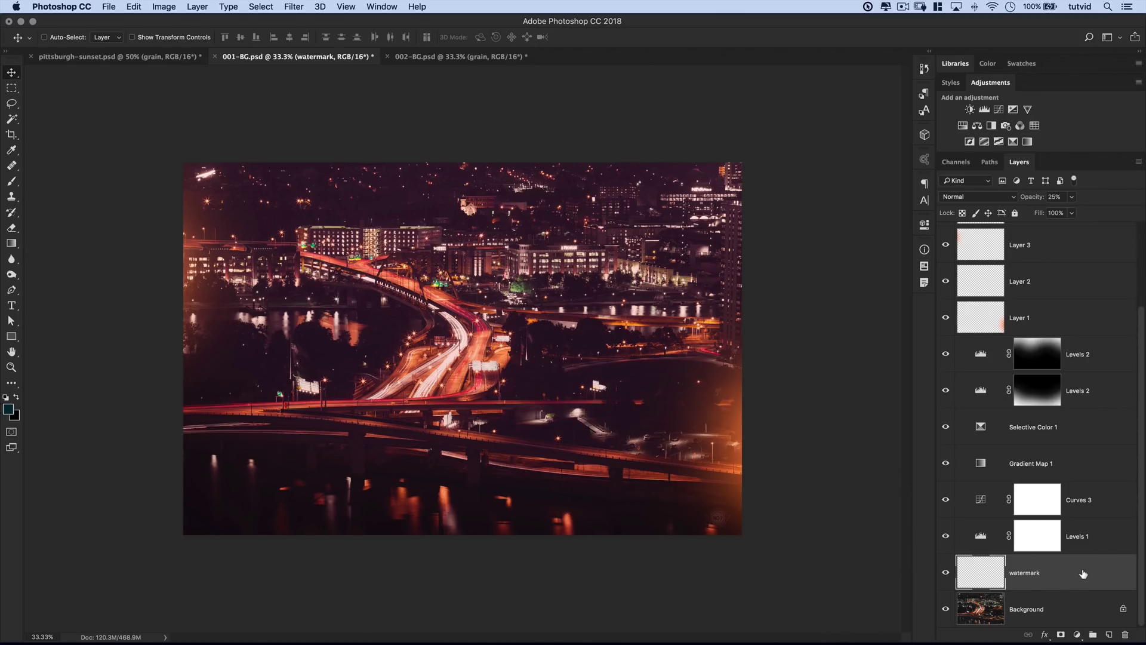
key("super+c")
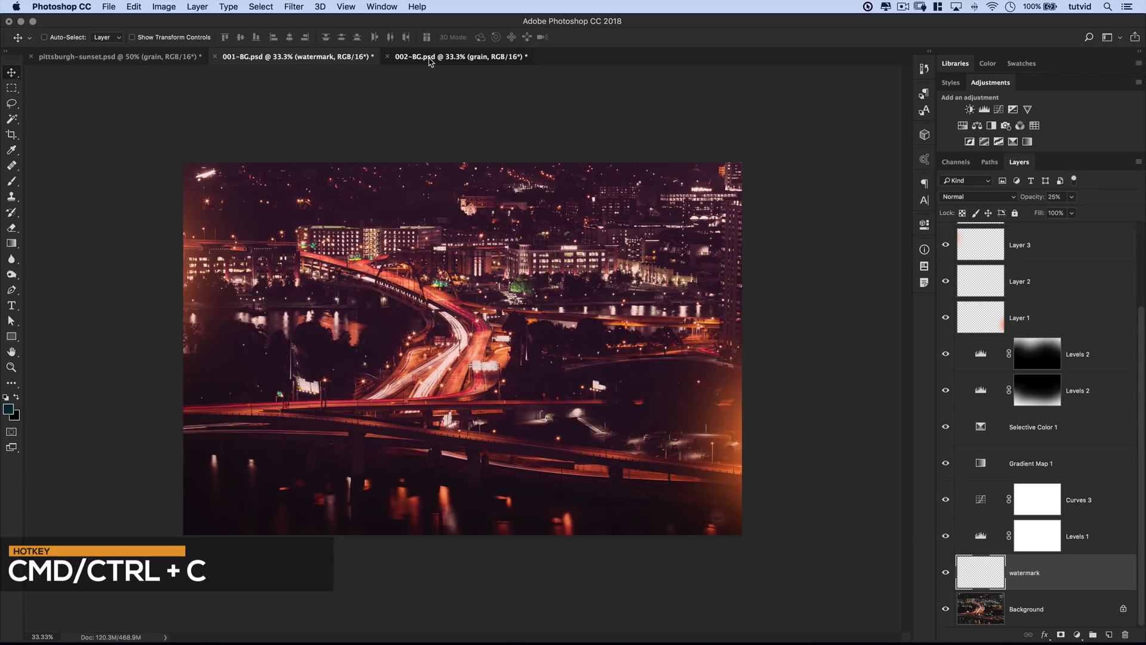
left_click(430, 58)
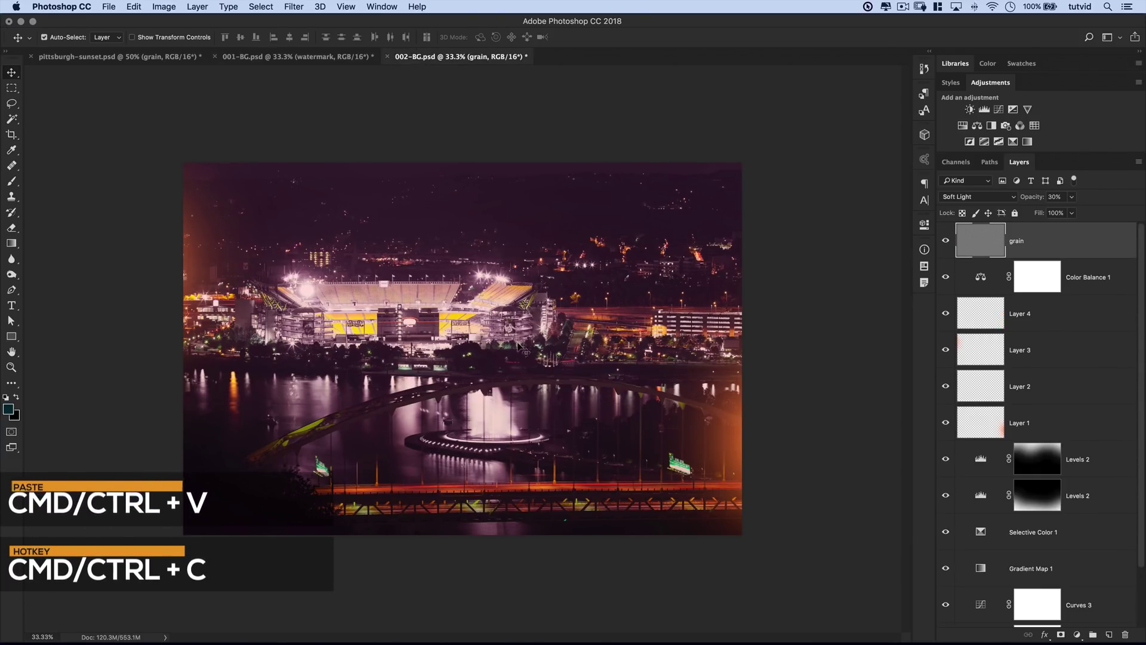
key("super+v")
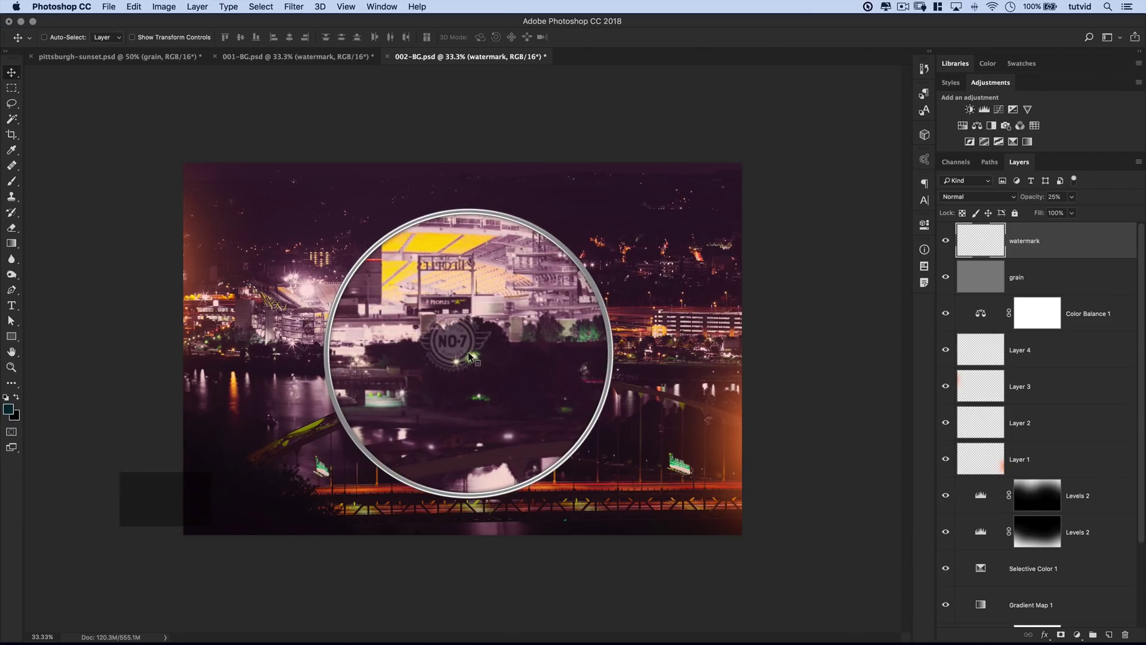
key("super+z")
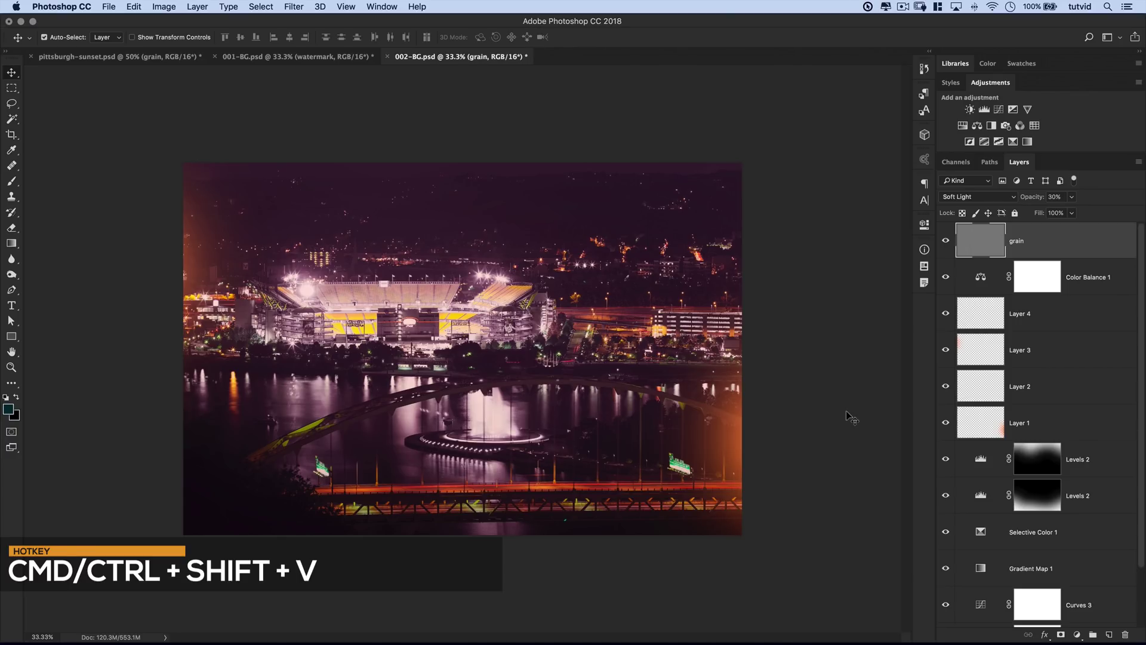
key("super+shift+v")
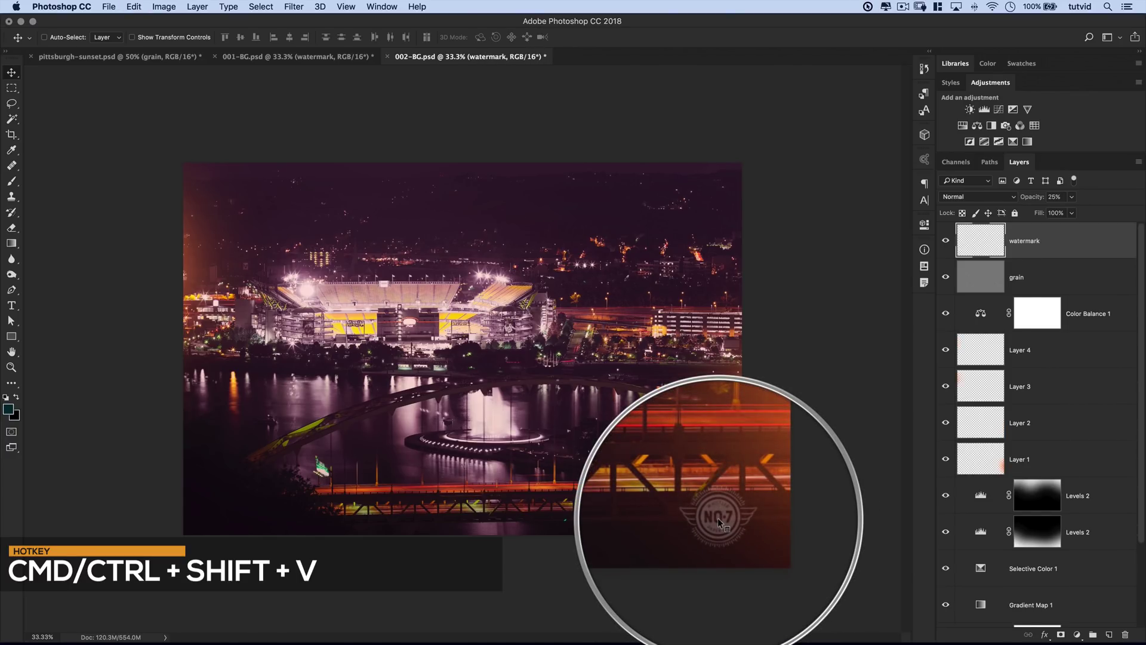